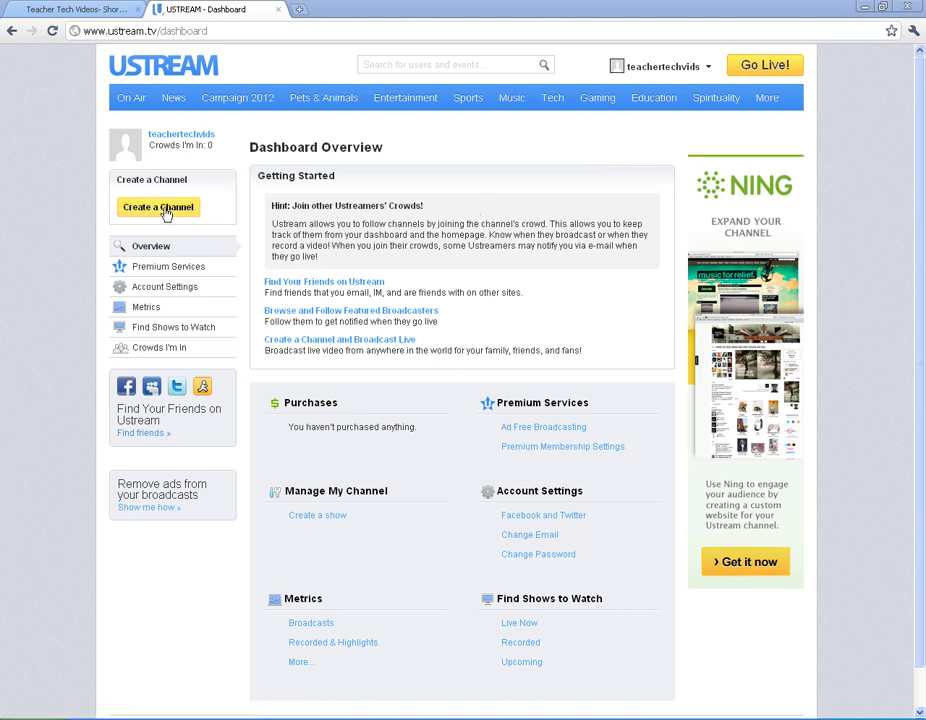
Create a new channel named "Testing for TTV"
click(158, 213)
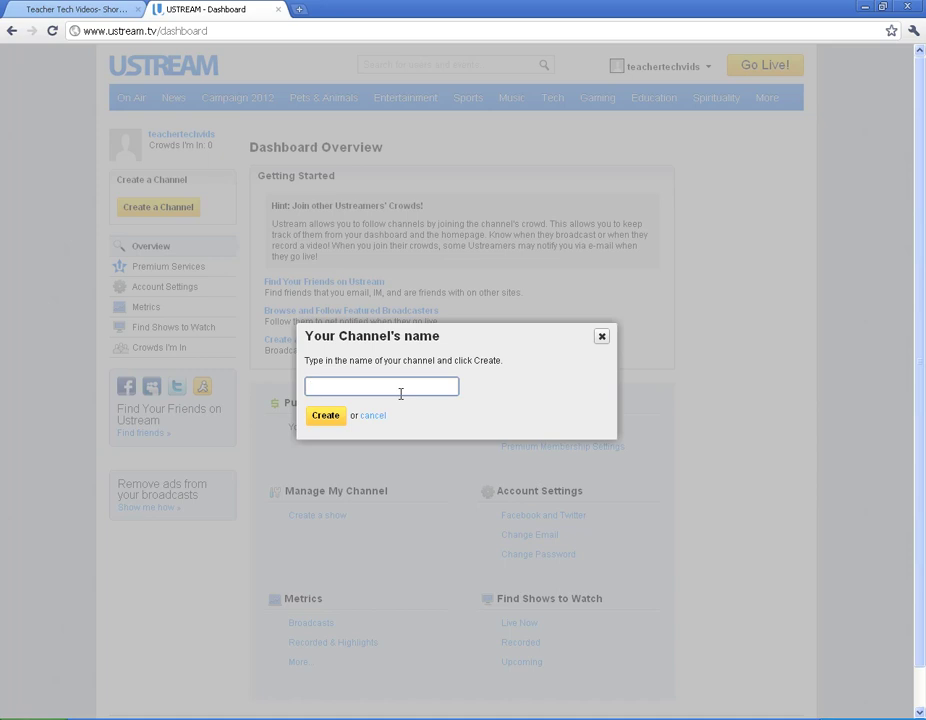
text(Testing)
click(325, 416)
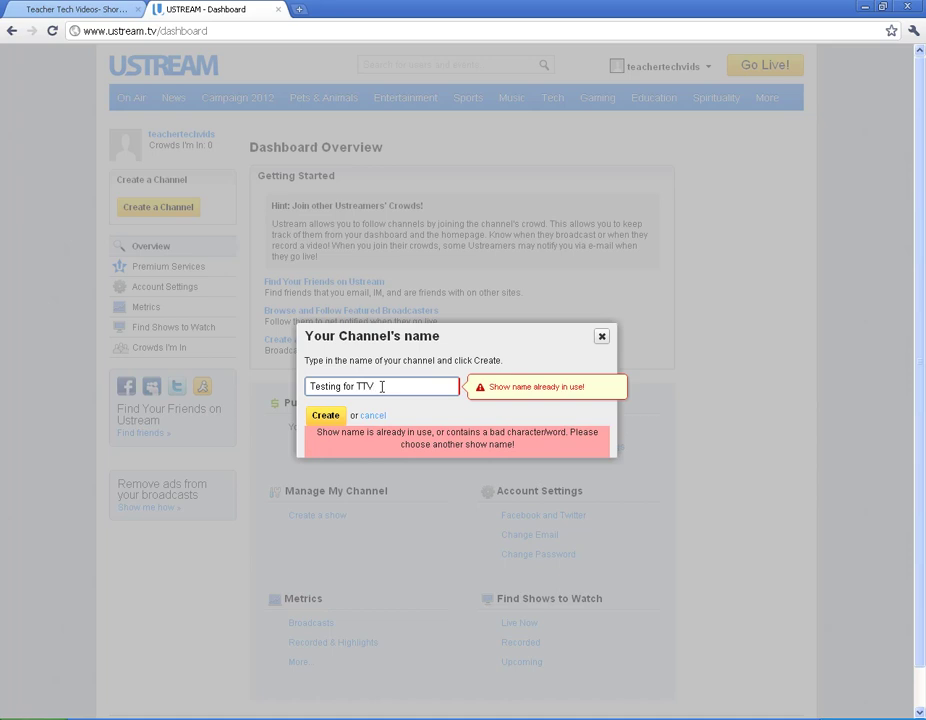
key(Return)
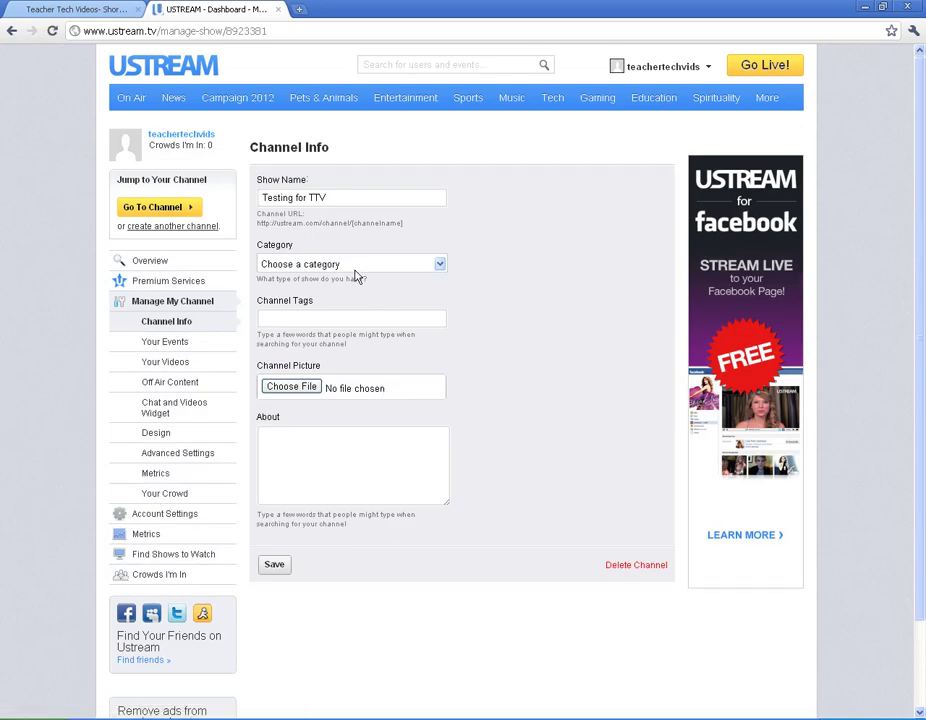
Set the channel's category to Technology and its tags to "teacher, tag"
click(437, 264)
drag(440, 288, 445, 400)
click(384, 402)
click(300, 320)
text(teacher, tag)
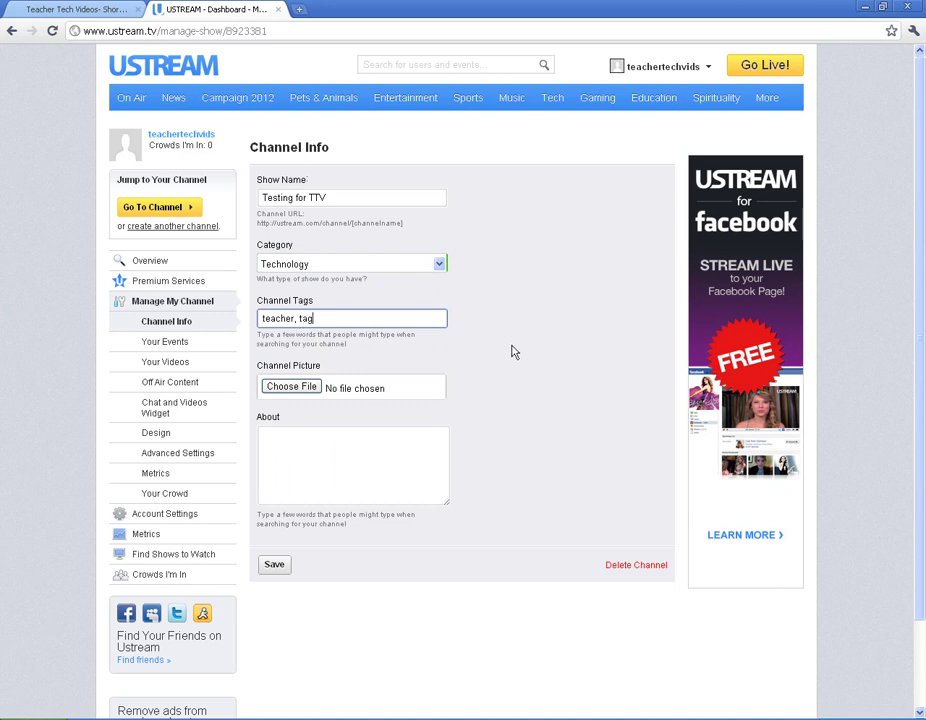
Choose the Logo JPG file as the channel picture, enter "Testing" as the about text and save the channel info
click(293, 387)
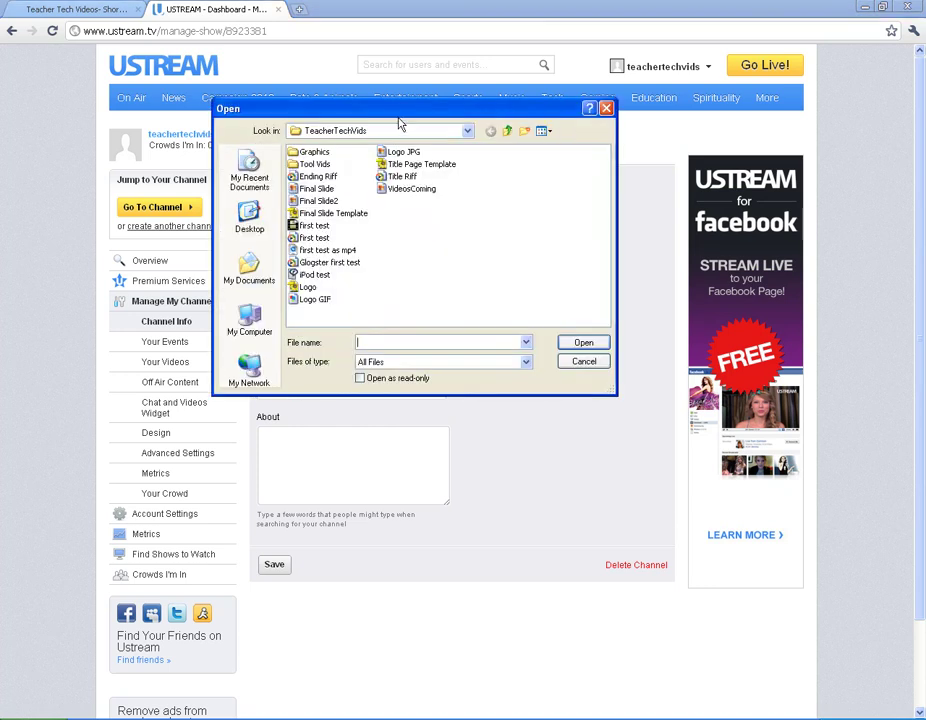
drag(399, 120, 424, 207)
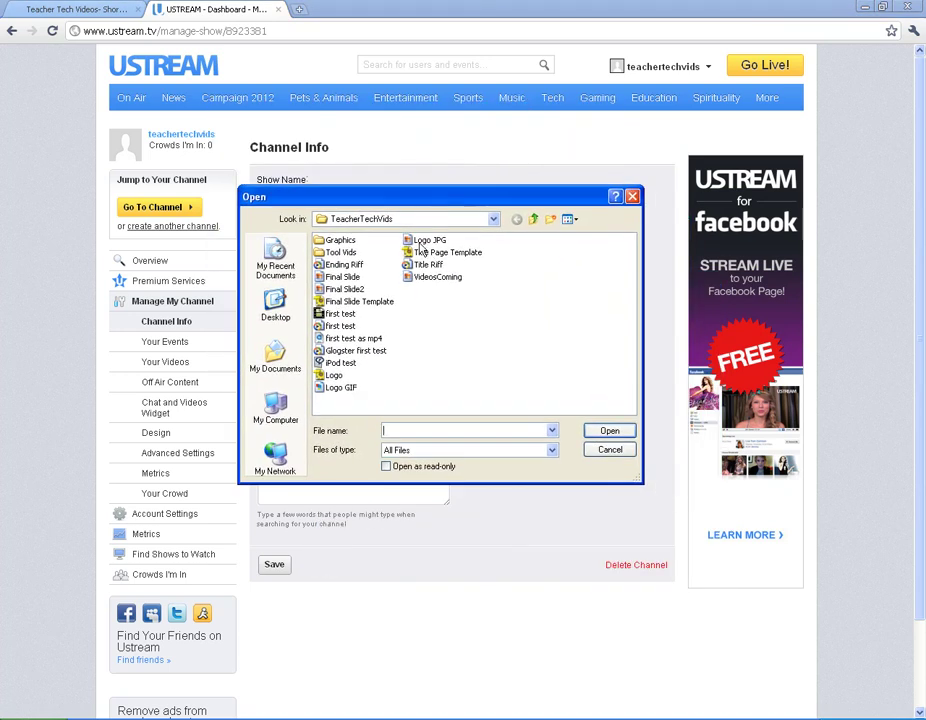
click(424, 242)
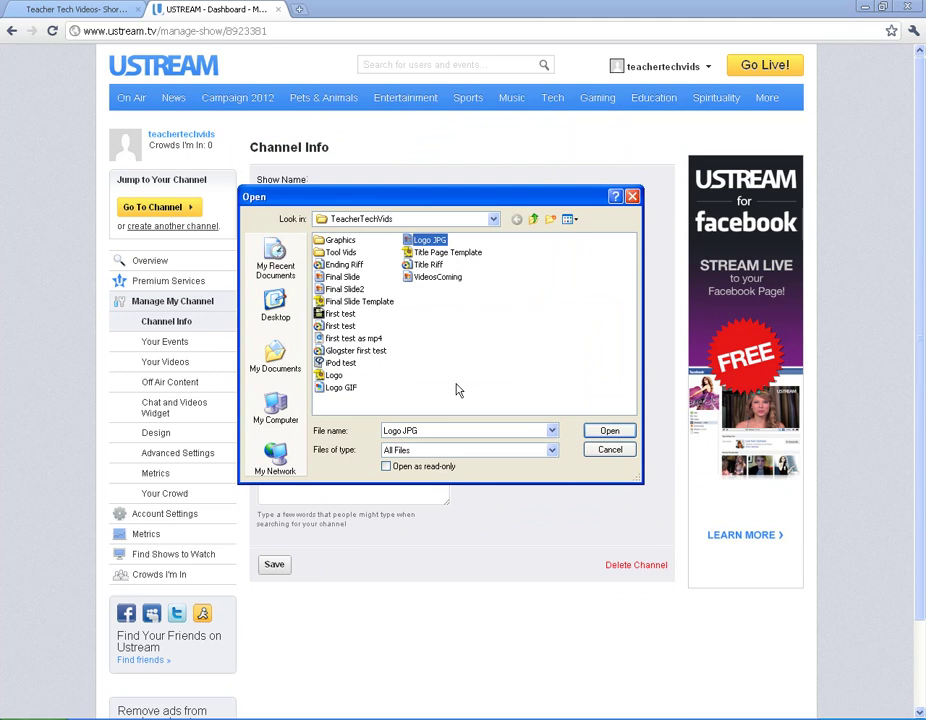
click(612, 431)
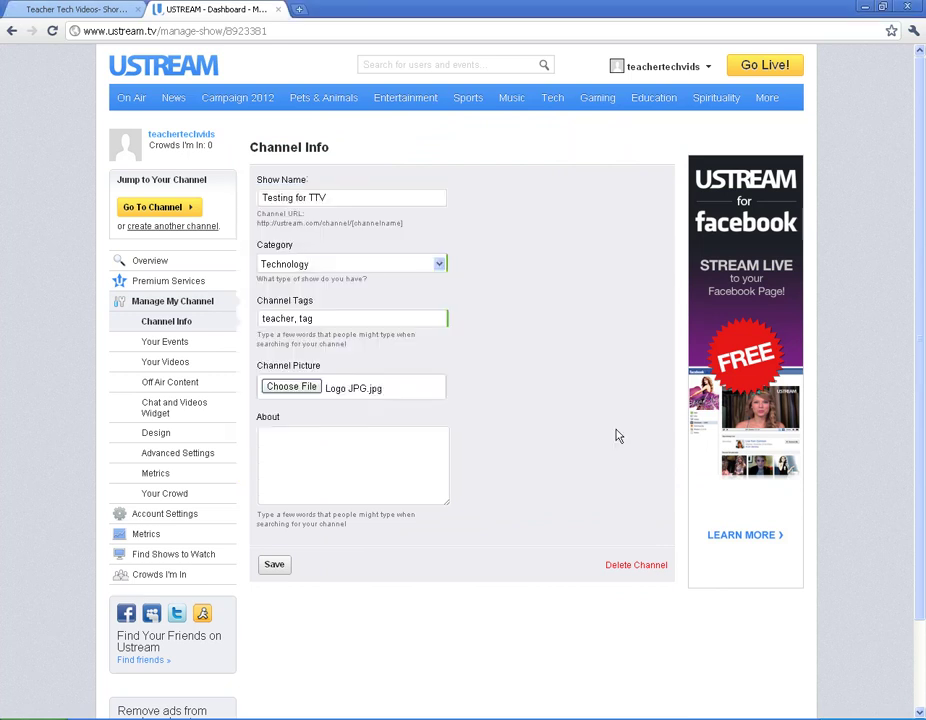
click(283, 457)
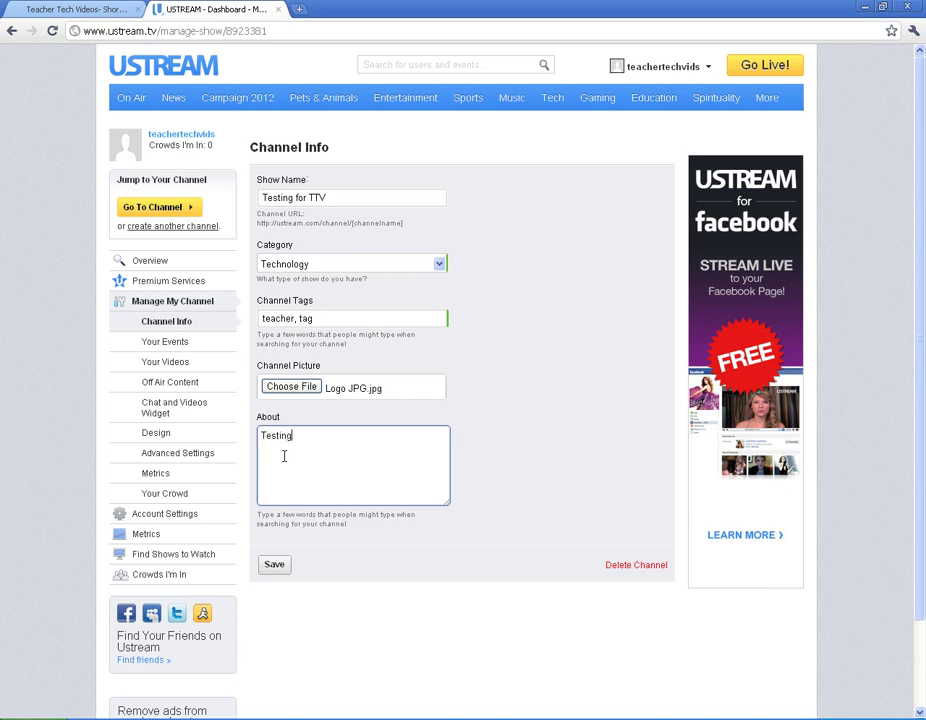
click(270, 568)
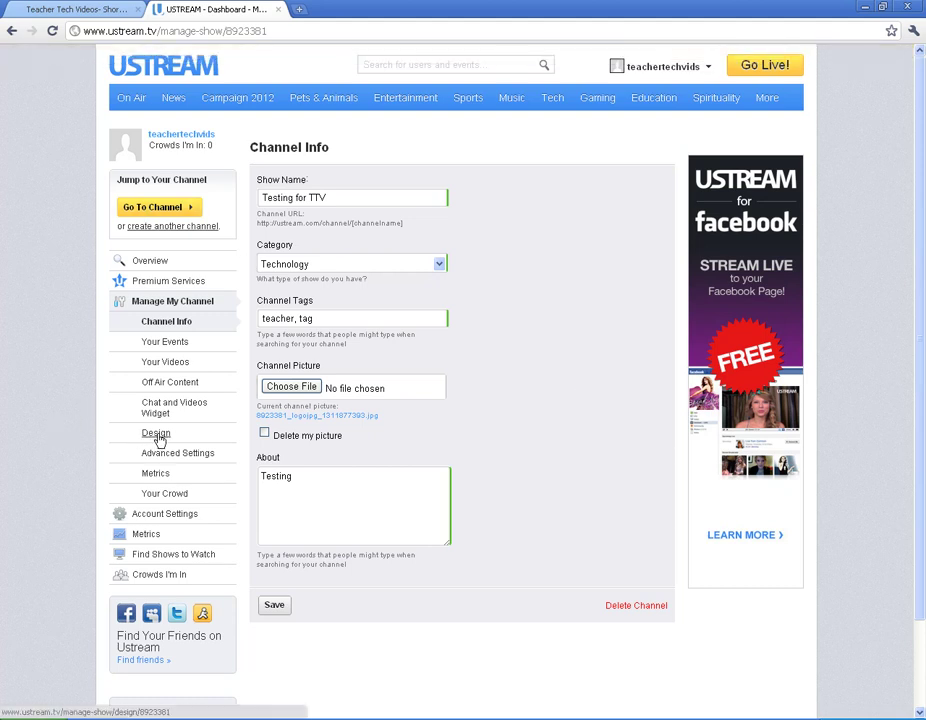
Preview several themes for the channel page design, choose the dark Theme 9 and save it
click(156, 434)
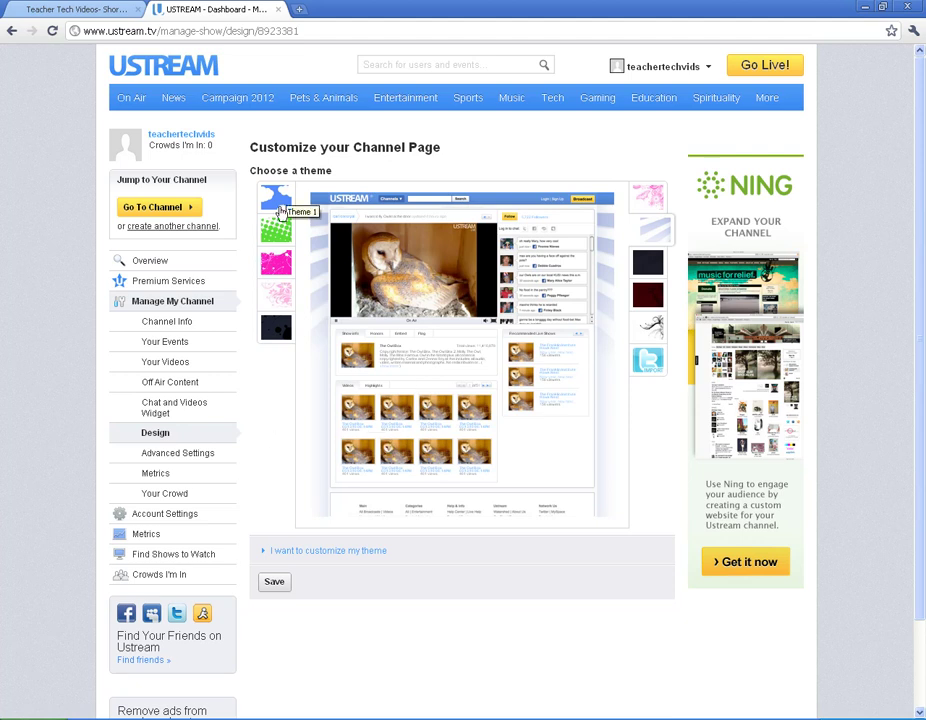
click(281, 238)
click(278, 266)
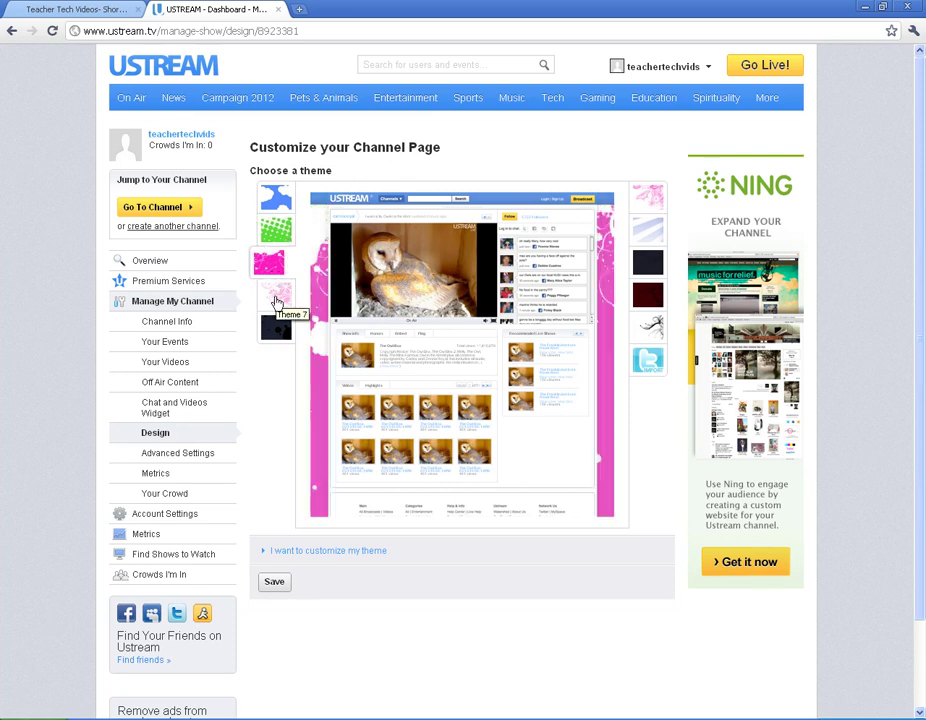
click(278, 300)
click(277, 327)
click(278, 290)
click(276, 327)
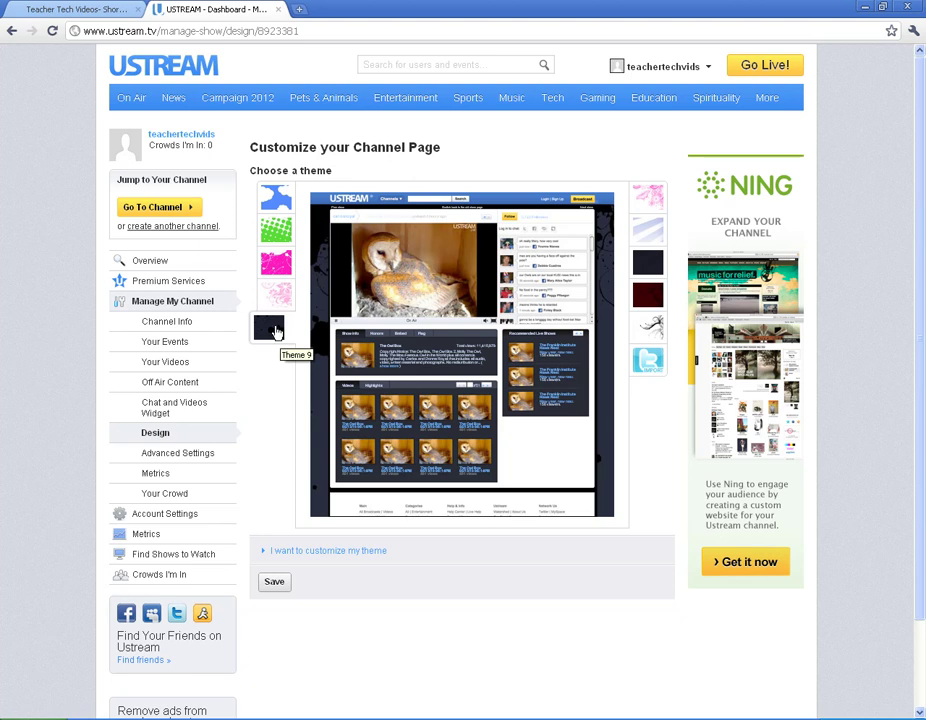
click(272, 584)
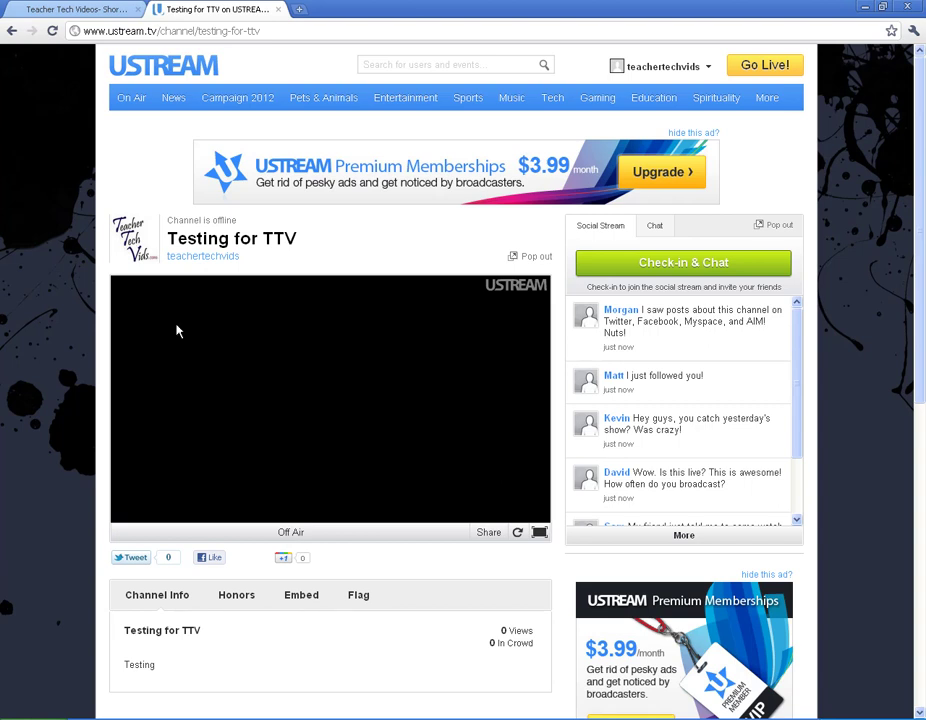
Look over the channel page and open the live broadcaster for the Testing for TTV channel
scroll(71, 610, down, 2)
scroll(71, 610, up, 2)
click(762, 71)
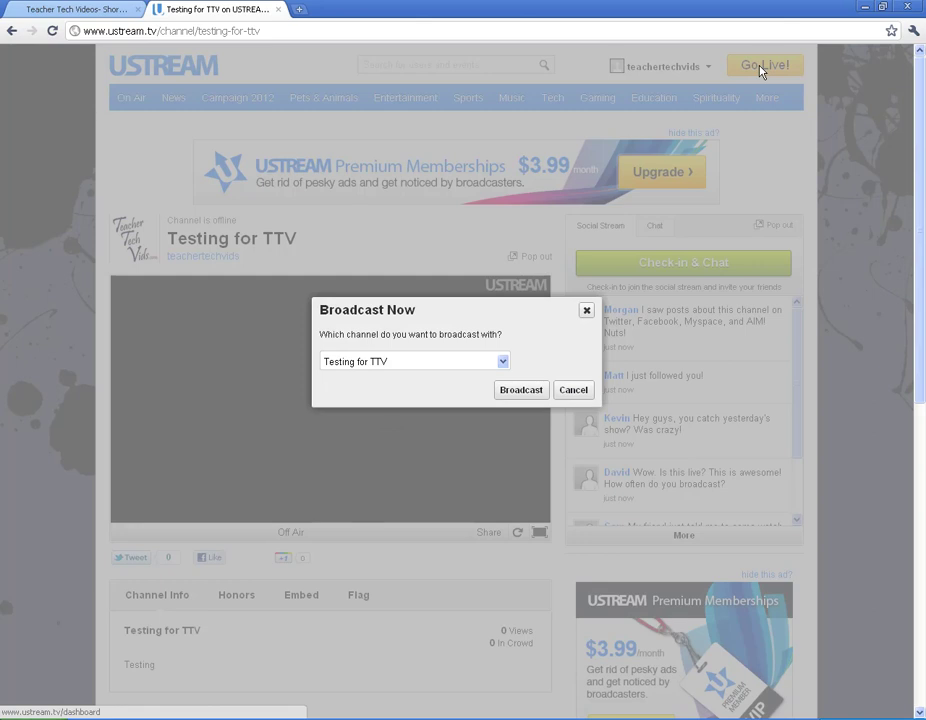
click(502, 363)
click(505, 365)
click(503, 363)
click(503, 363)
click(503, 363)
click(503, 363)
click(521, 391)
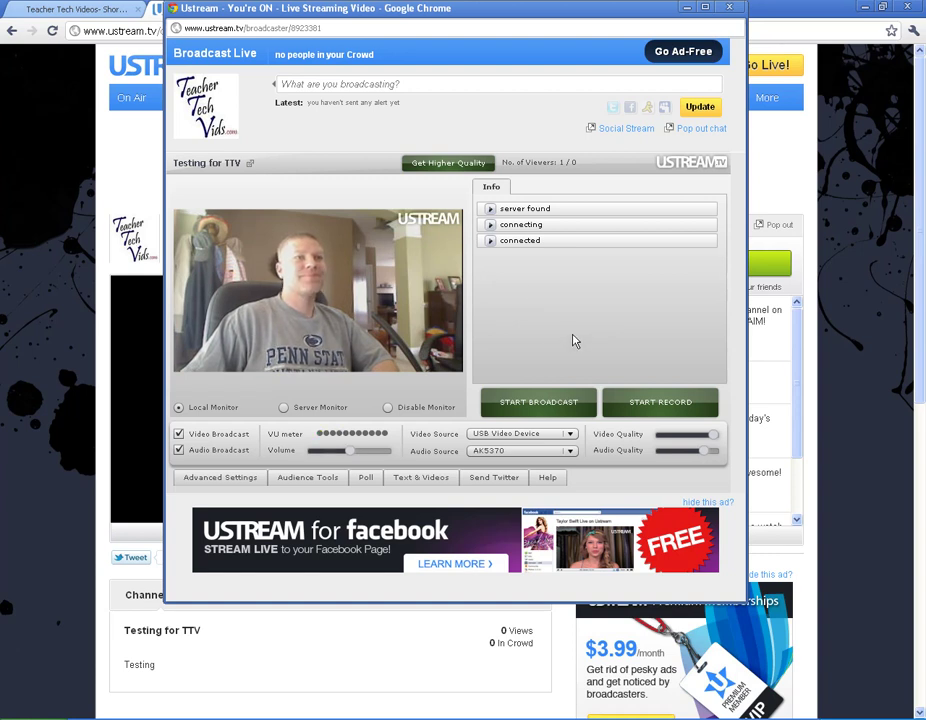
Start a live broadcast, move the broadcaster window aside to reveal the channel's video player, and stop the broadcast
click(525, 411)
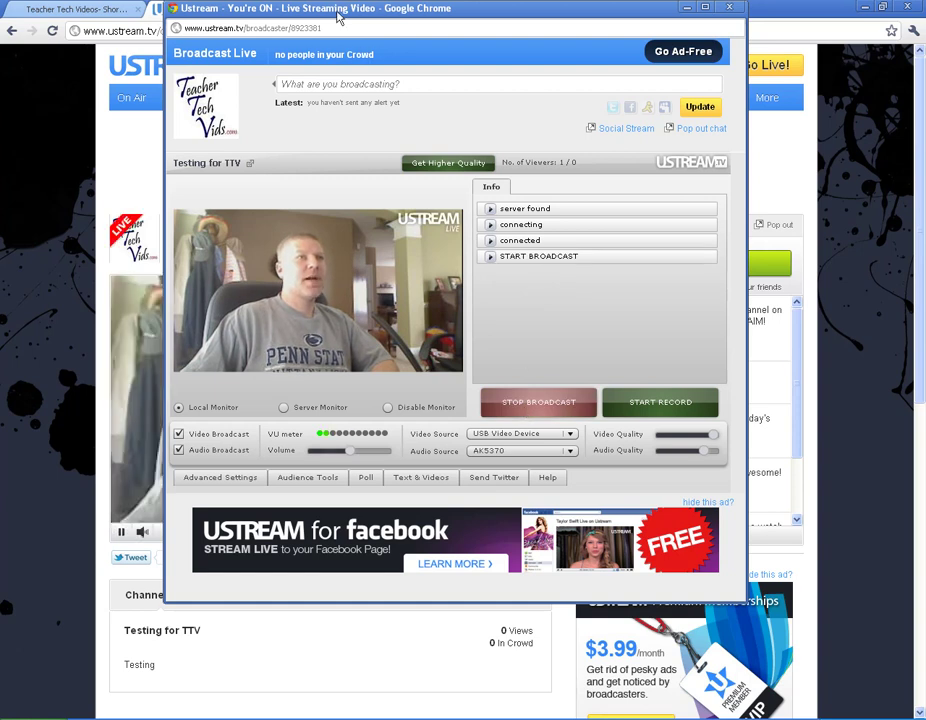
drag(327, 5, 518, 57)
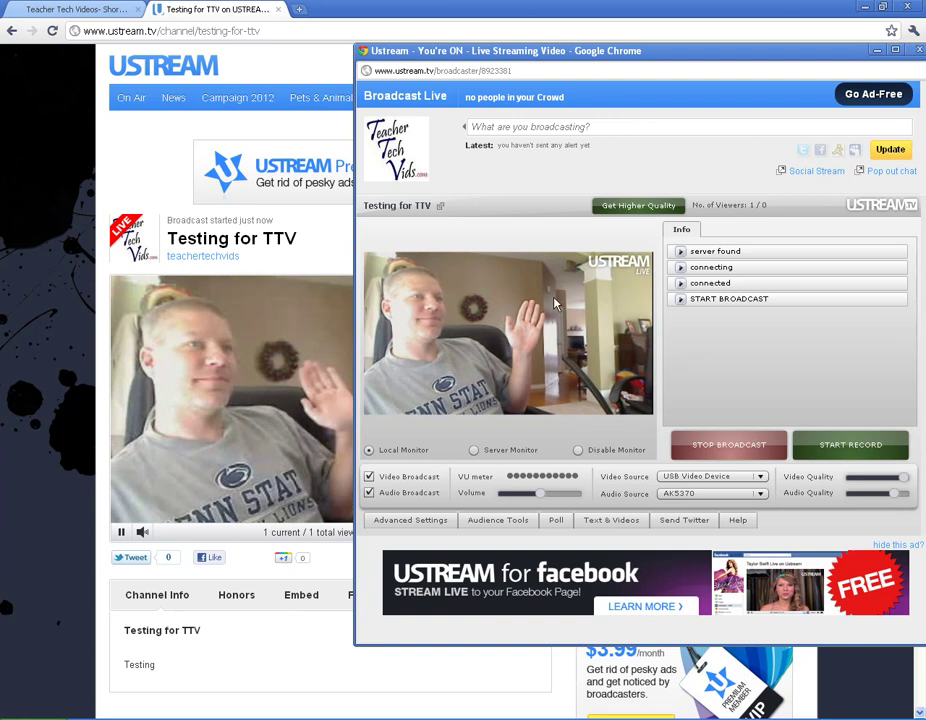
click(729, 444)
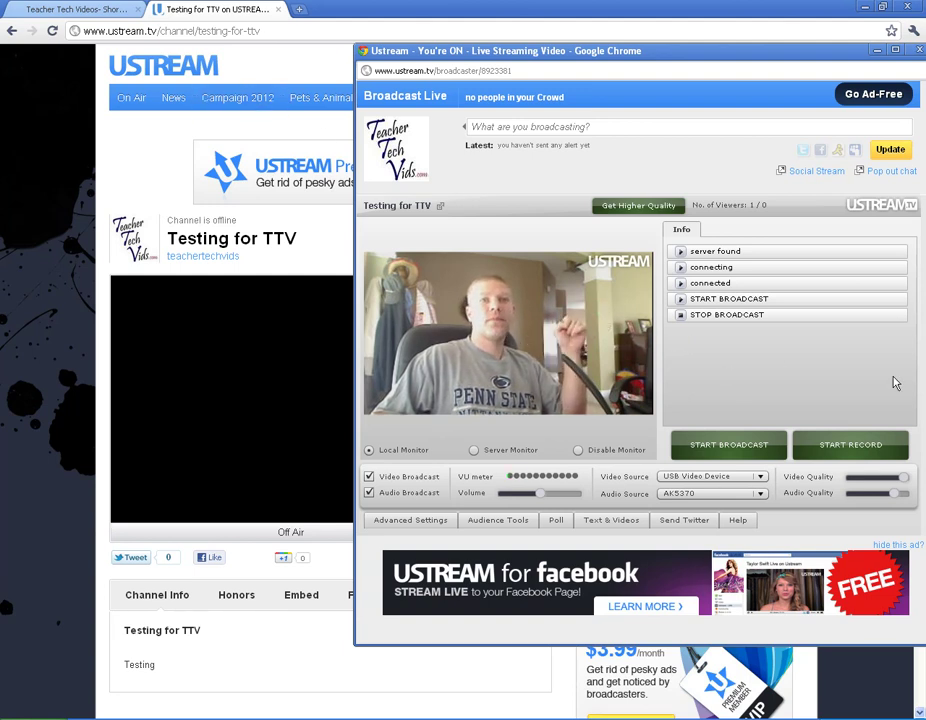
Record a short test video without broadcasting it, stop the recording and delete it
drag(662, 42, 614, 41)
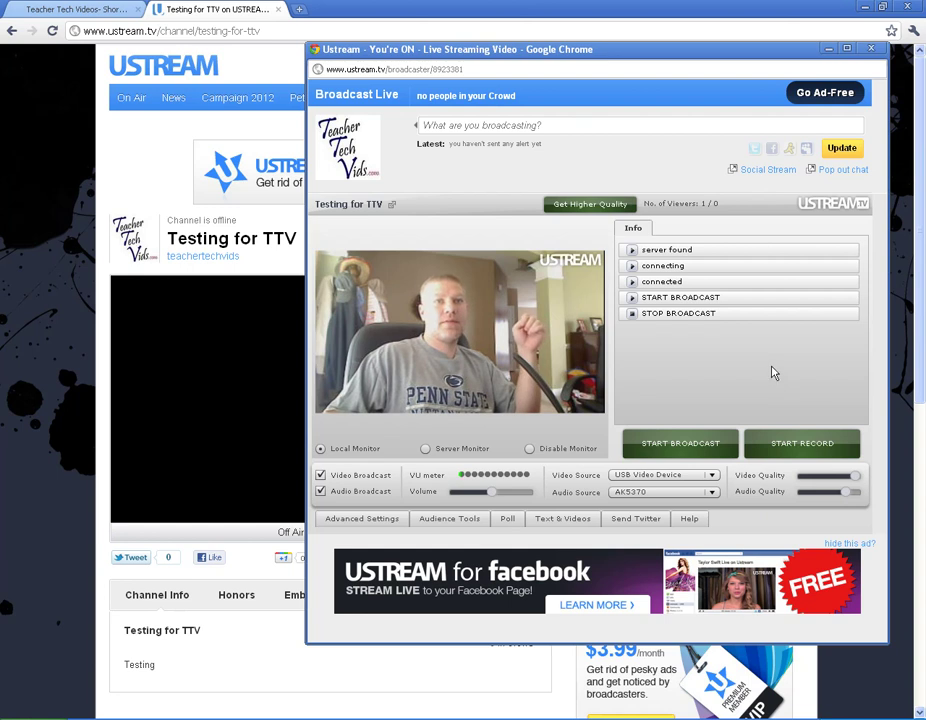
click(803, 444)
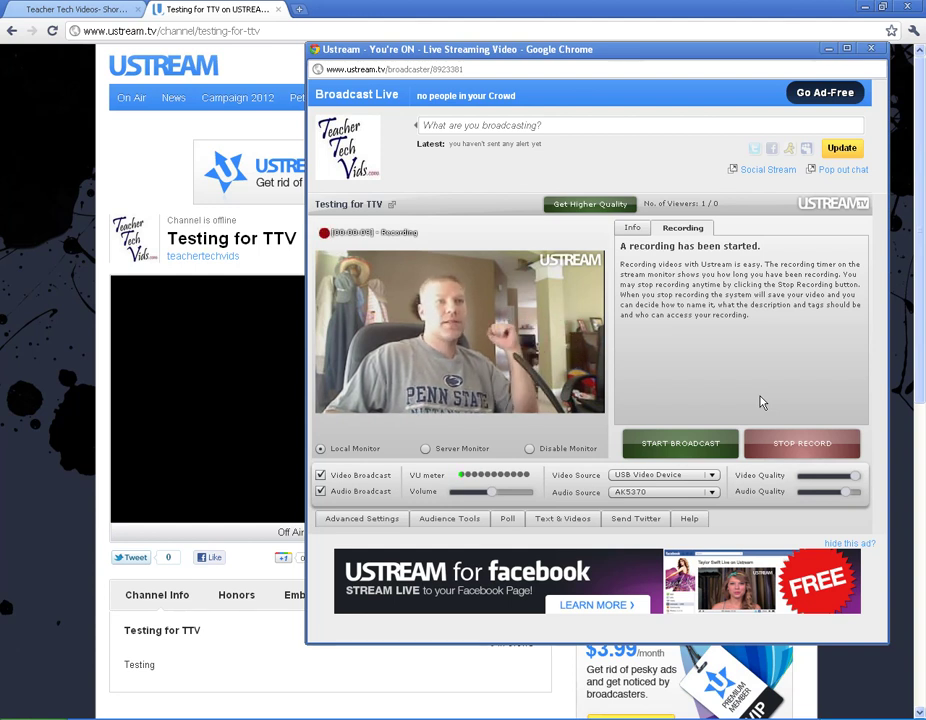
click(796, 443)
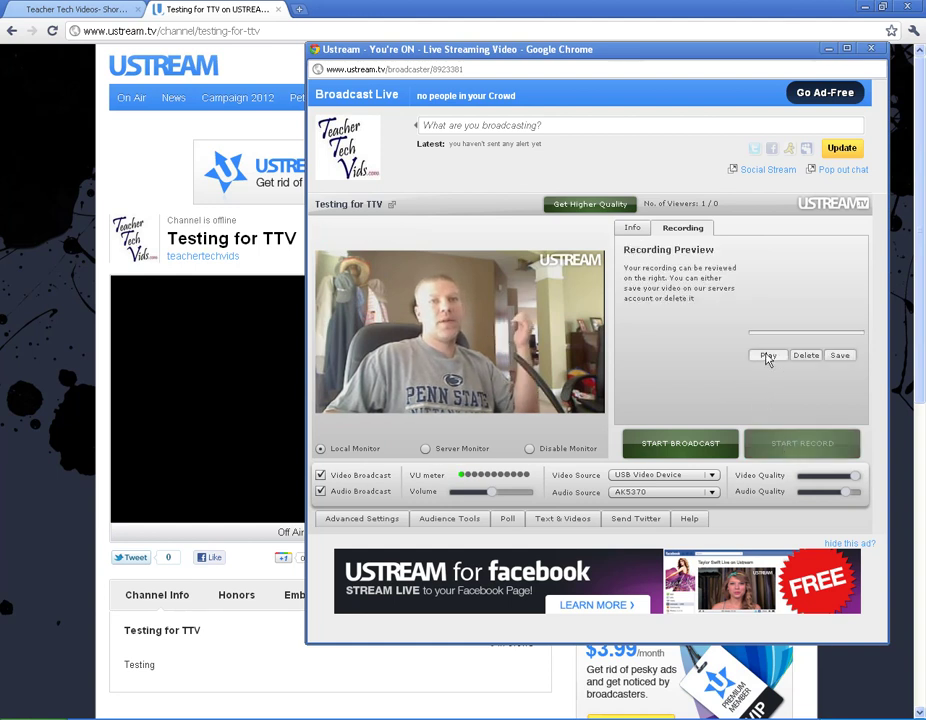
click(808, 356)
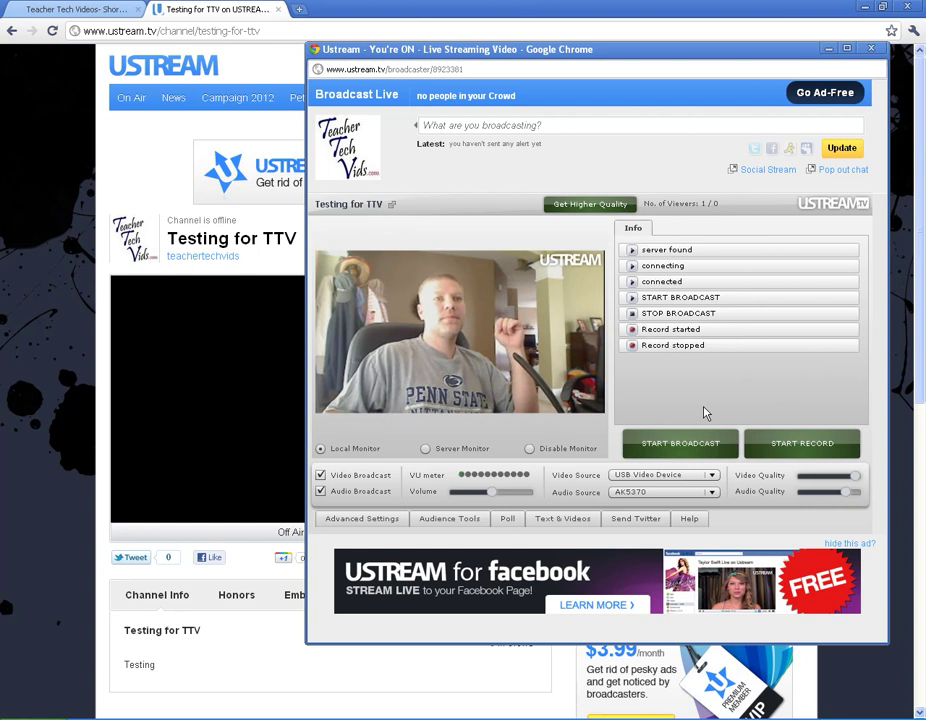
Close the broadcaster window to return to the channel page
drag(585, 54, 600, 84)
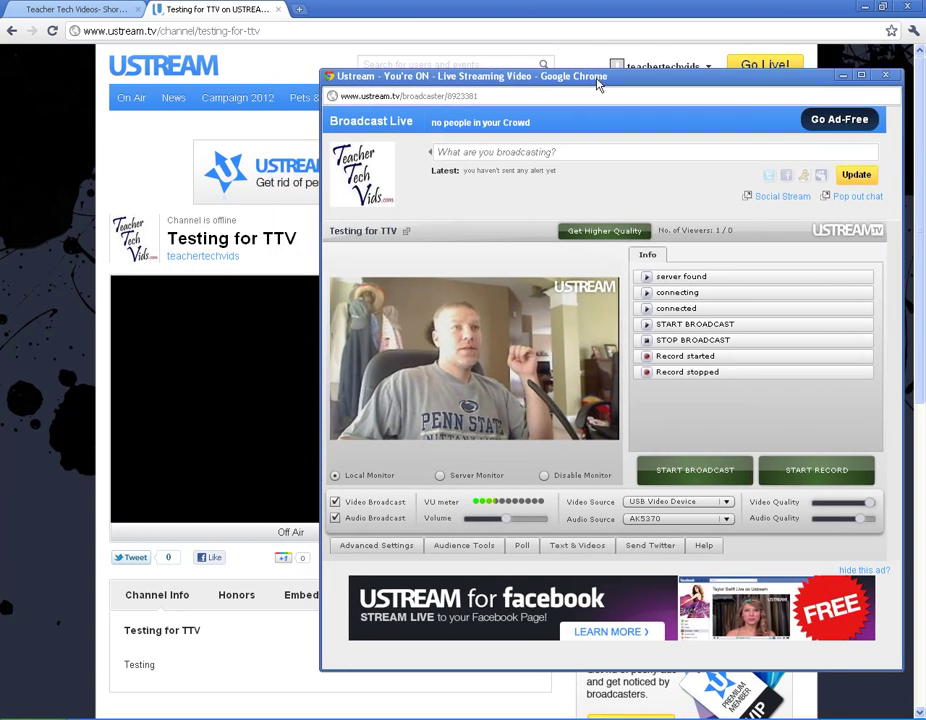
click(886, 77)
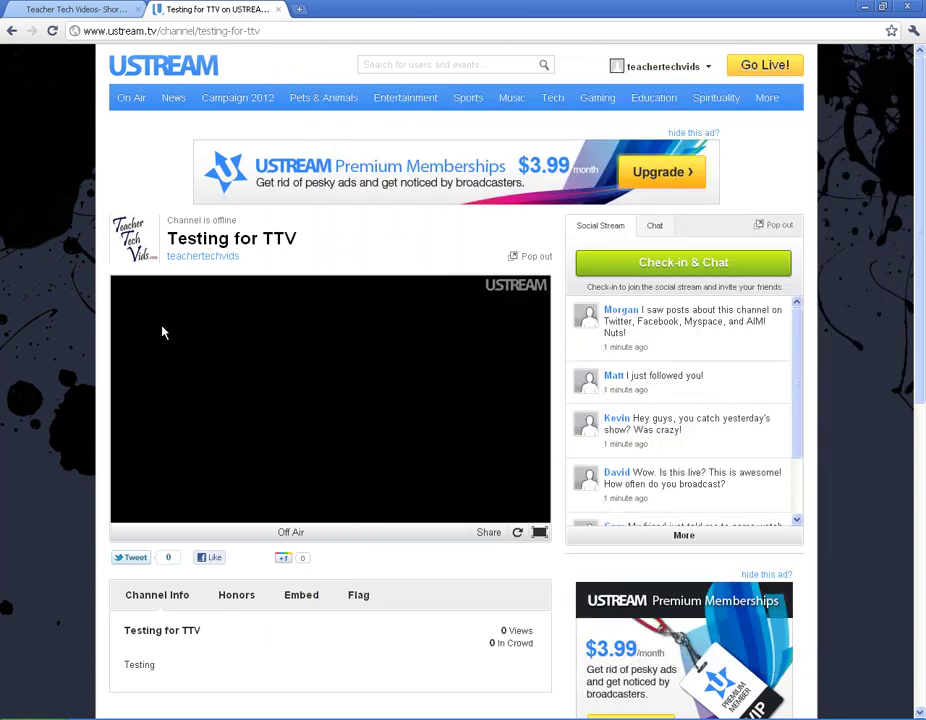